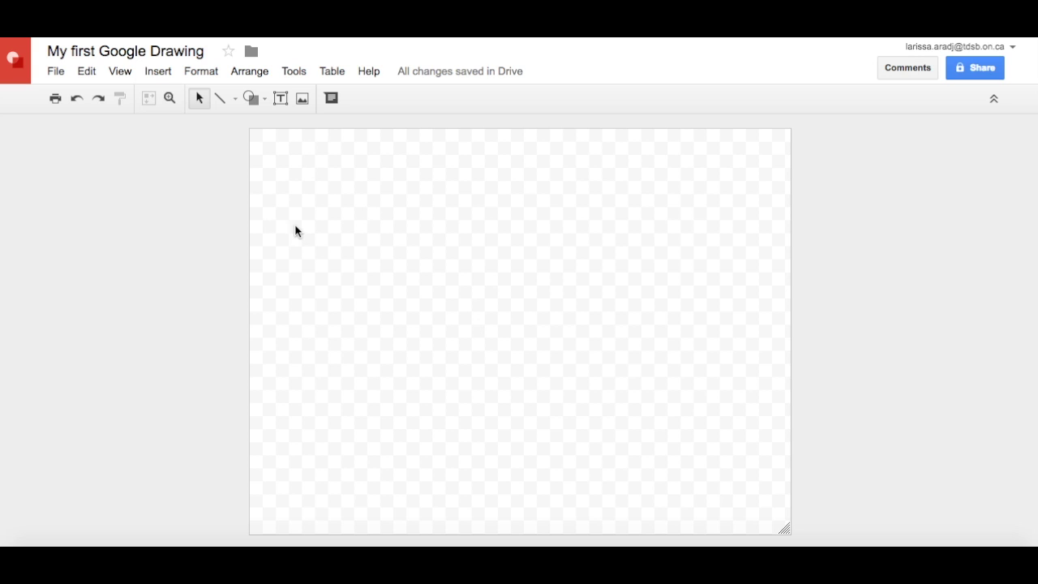
# Step: Search Google Images for 'Family' from the Insert image dialog
pyautogui.click(154, 72)
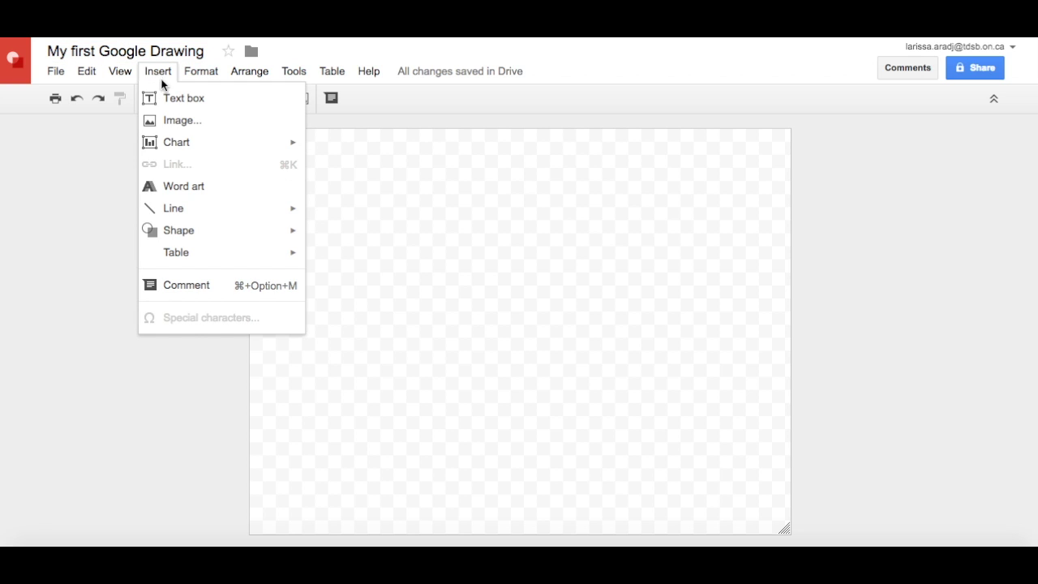
pyautogui.click(184, 121)
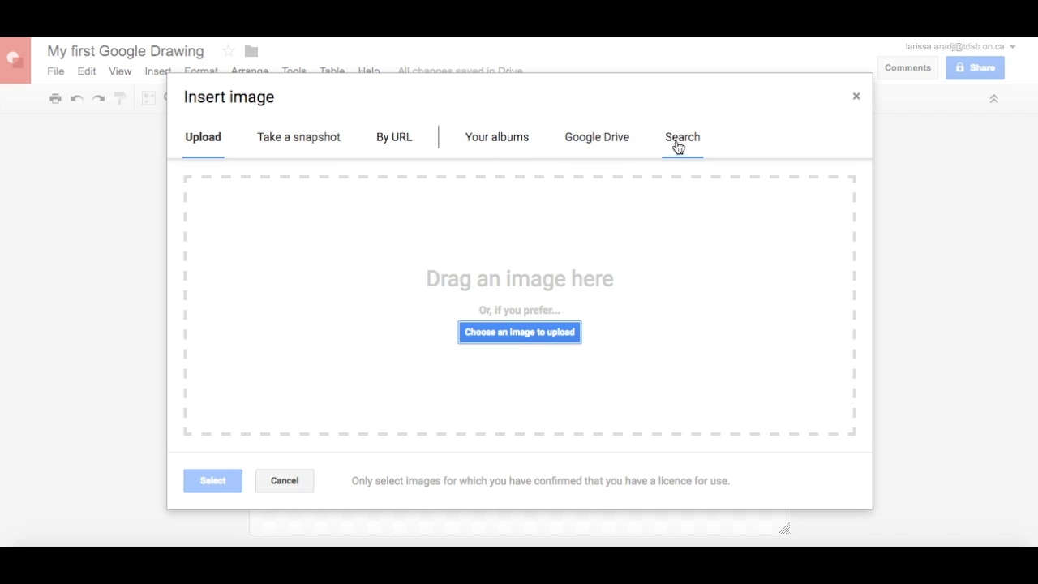
pyautogui.click(686, 142)
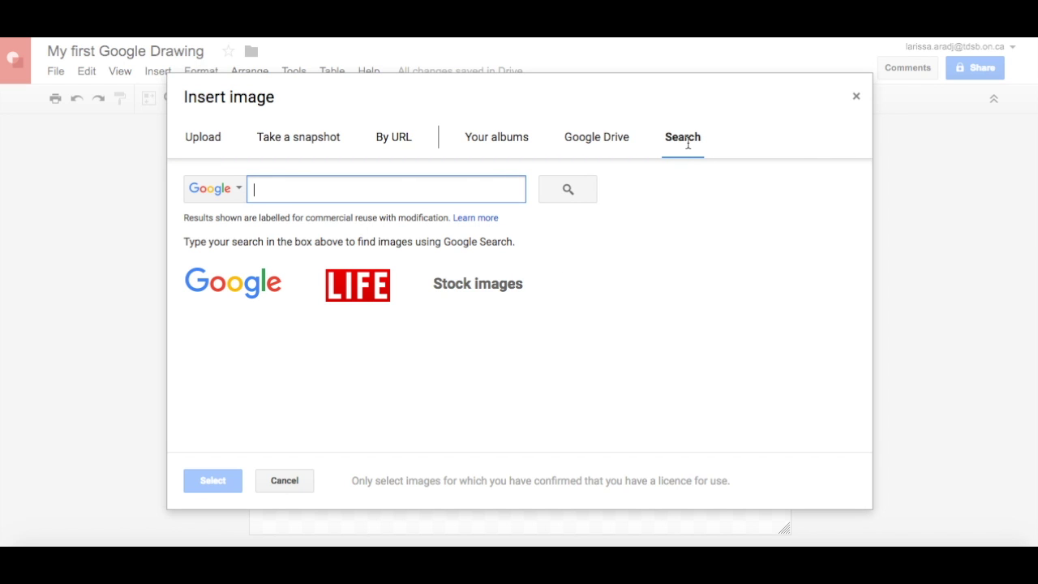
pyautogui.write('Family')
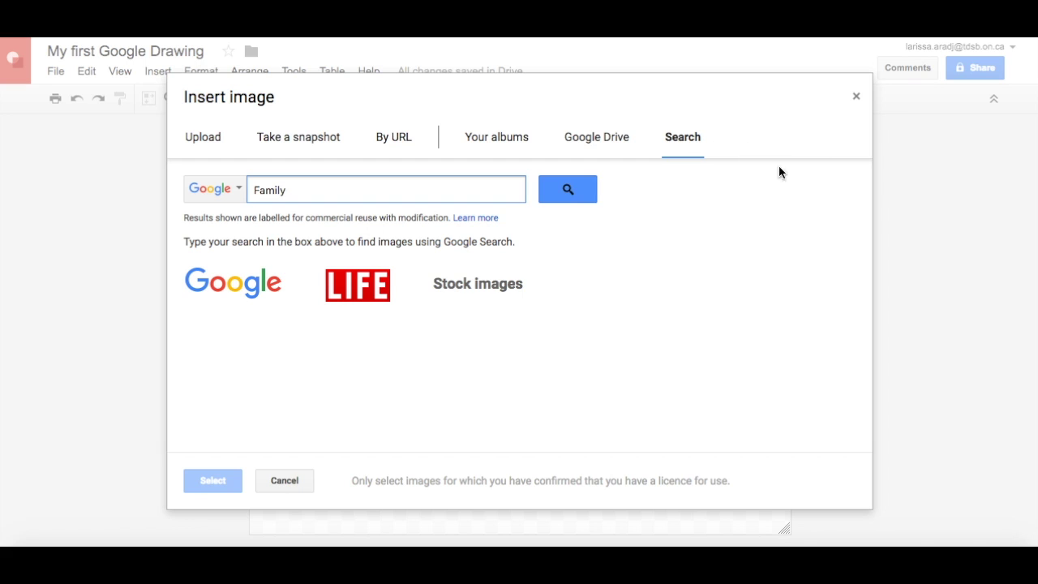
pyautogui.click(558, 192)
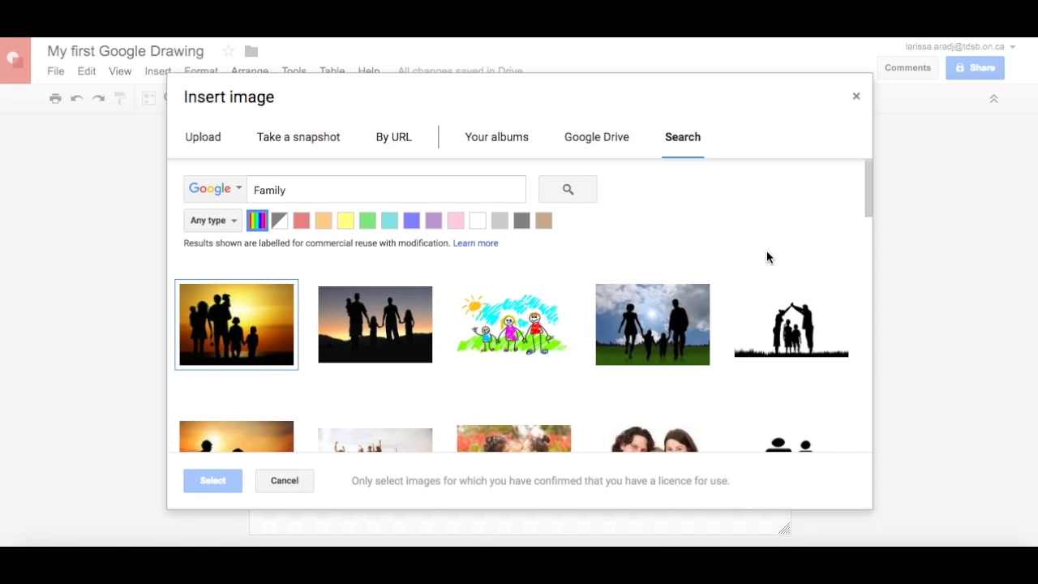
# Step: Insert the black four-figure family icon from the results onto the canvas
pyautogui.scroll(-1, 767, 258)
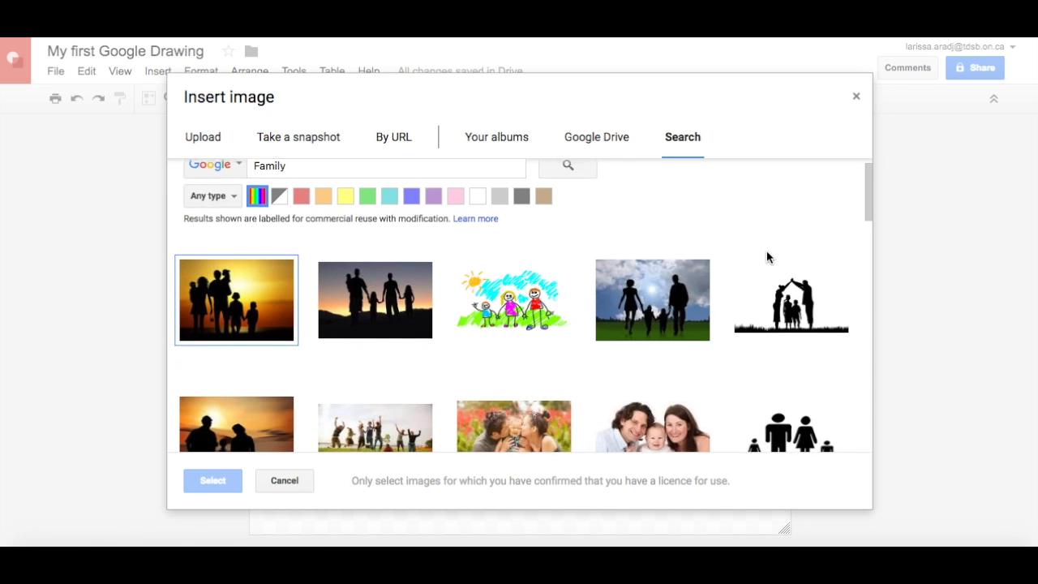
pyautogui.scroll(-1, 767, 258)
pyautogui.scroll(-2, 769, 258)
pyautogui.scroll(-1, 769, 259)
pyautogui.scroll(-1, 769, 259)
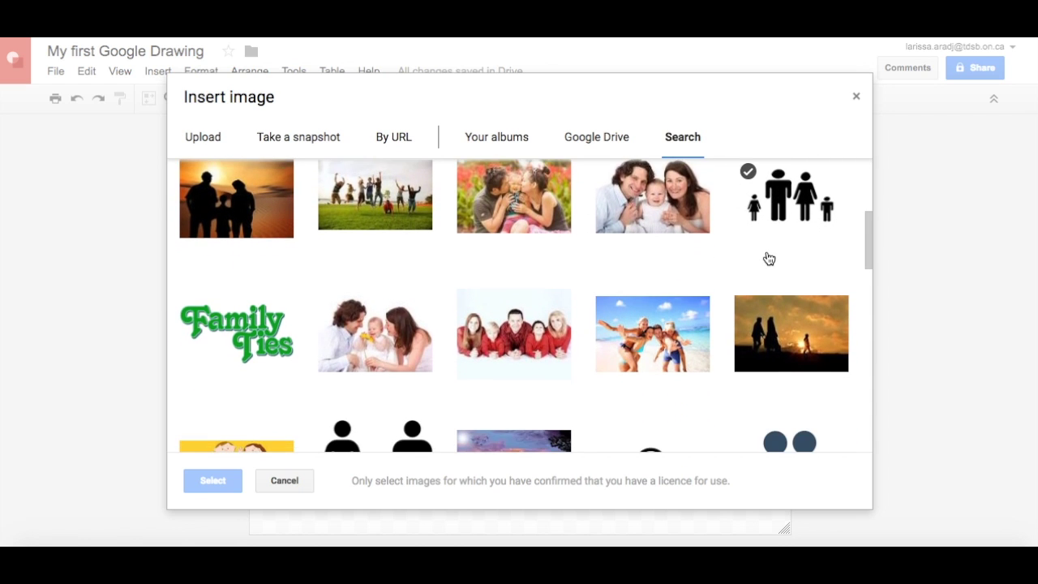
pyautogui.scroll(-1, 768, 259)
pyautogui.scroll(2, 769, 258)
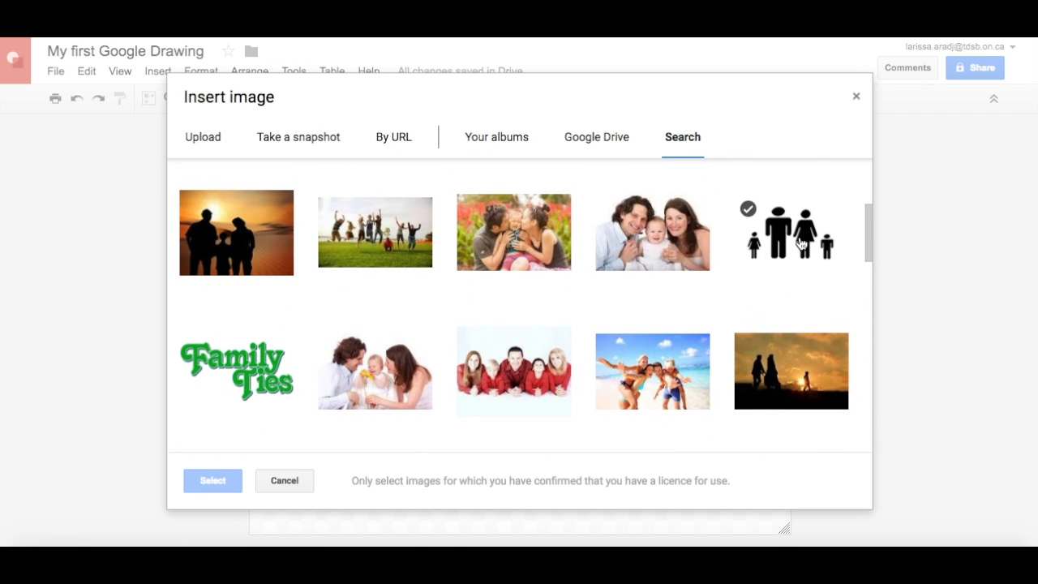
pyautogui.click(769, 259)
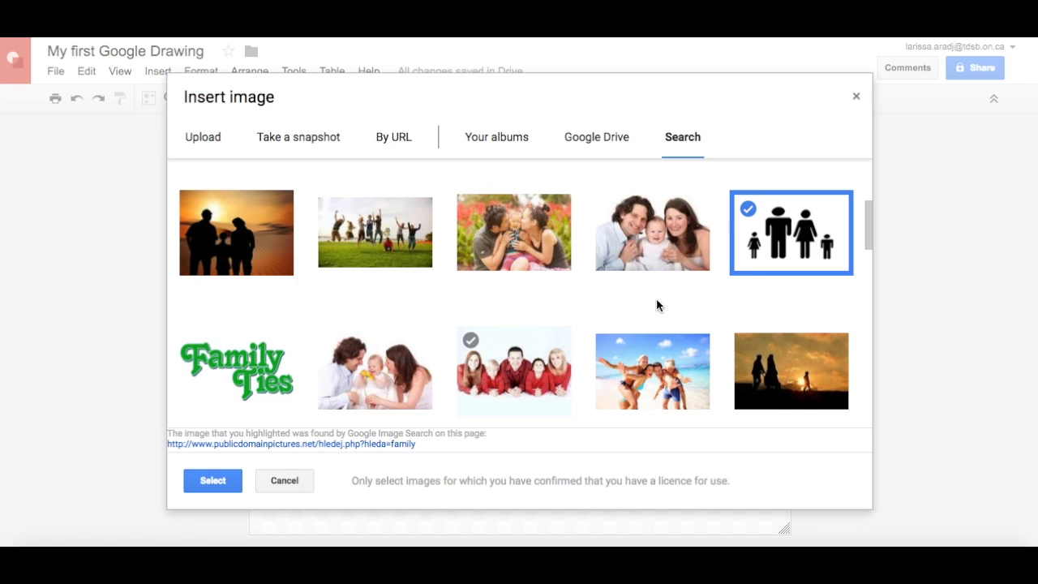
pyautogui.moveTo(653, 232)
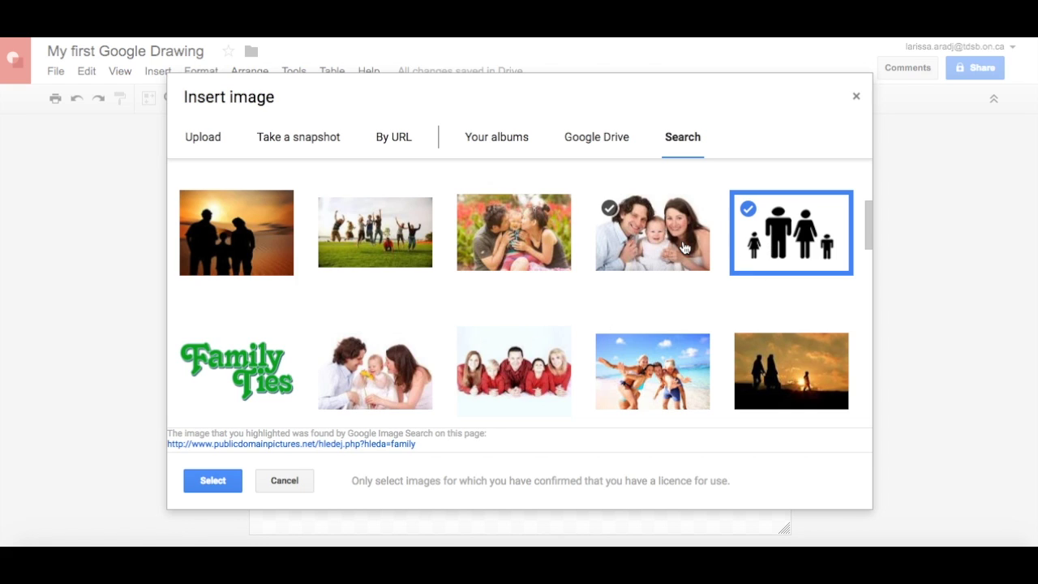
pyautogui.click(211, 487)
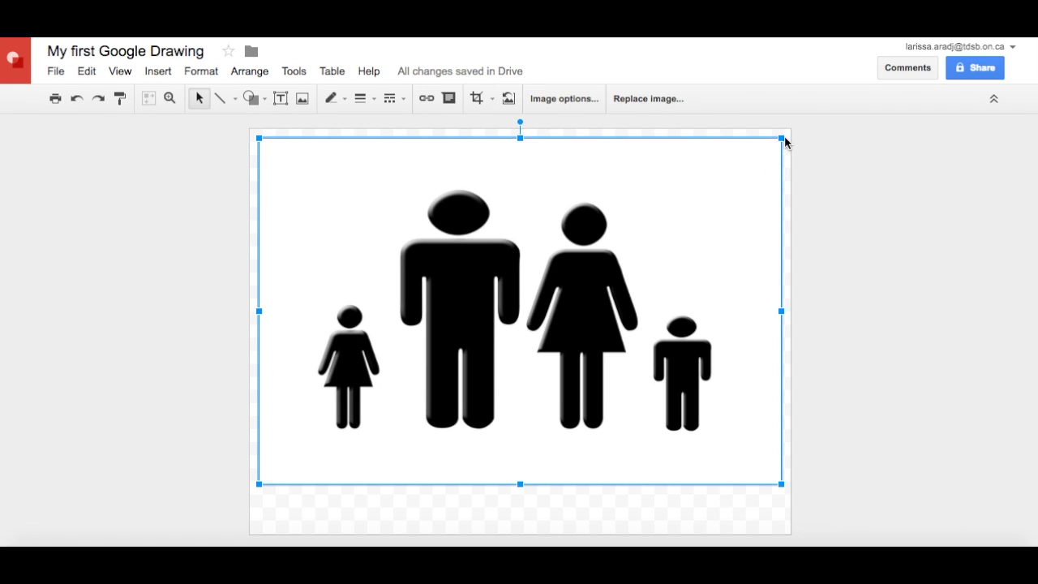
# Step: Shrink the family icon from its corner and move it near the page centre
pyautogui.moveTo(781, 138); pyautogui.dragTo(578, 272)
pyautogui.moveTo(505, 320); pyautogui.dragTo(602, 255)
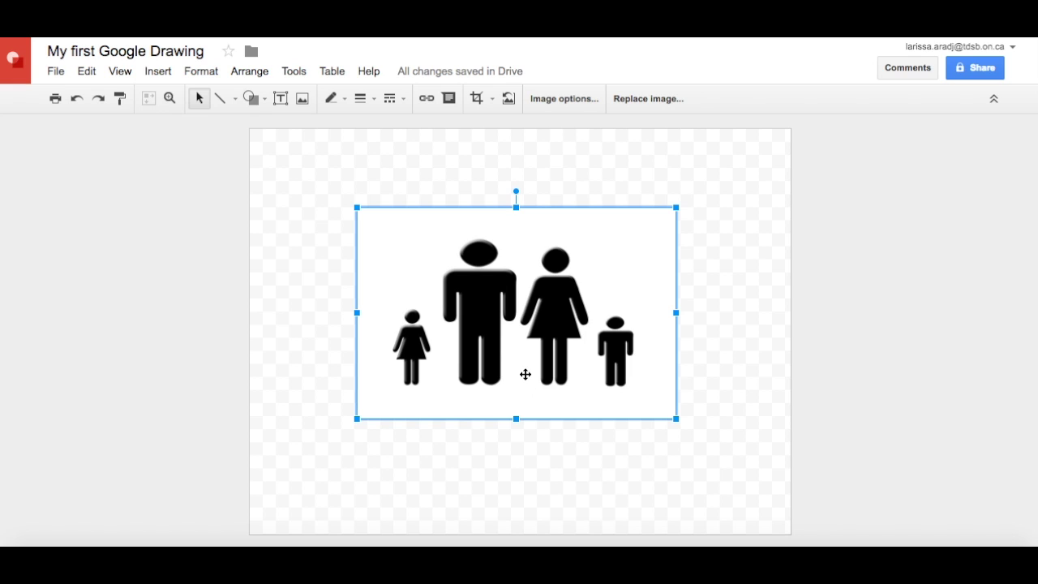
# Step: Crop the small girl off the family icon's left side and move it up-left
pyautogui.doubleClick(526, 374)
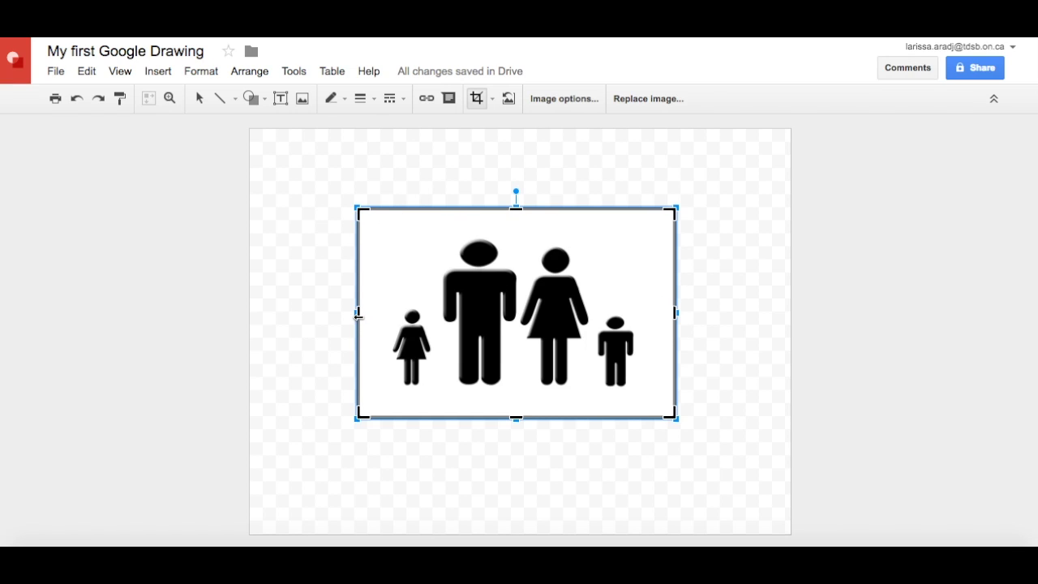
pyautogui.moveTo(359, 316); pyautogui.dragTo(438, 316)
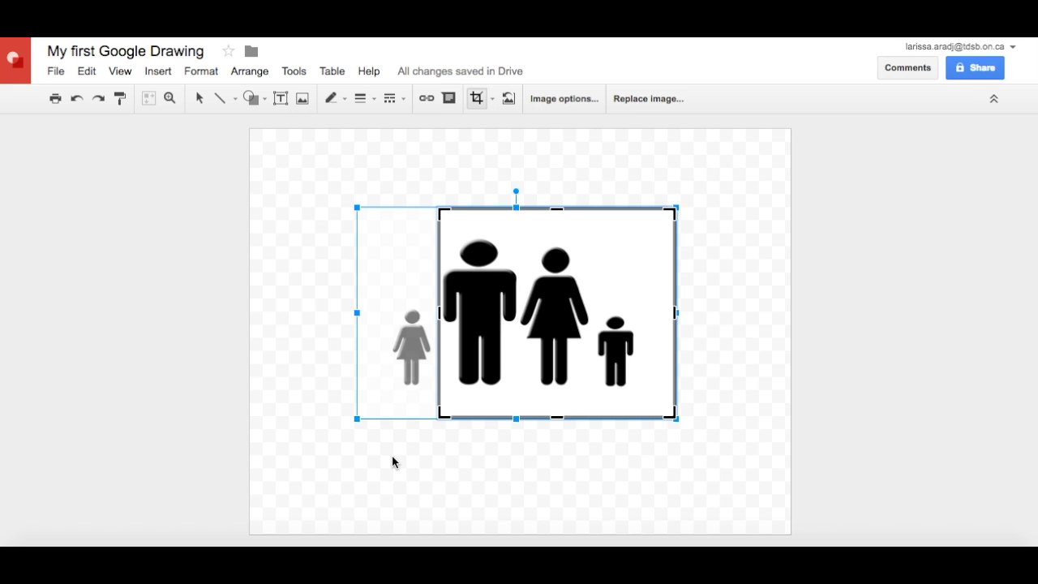
pyautogui.press('Return')
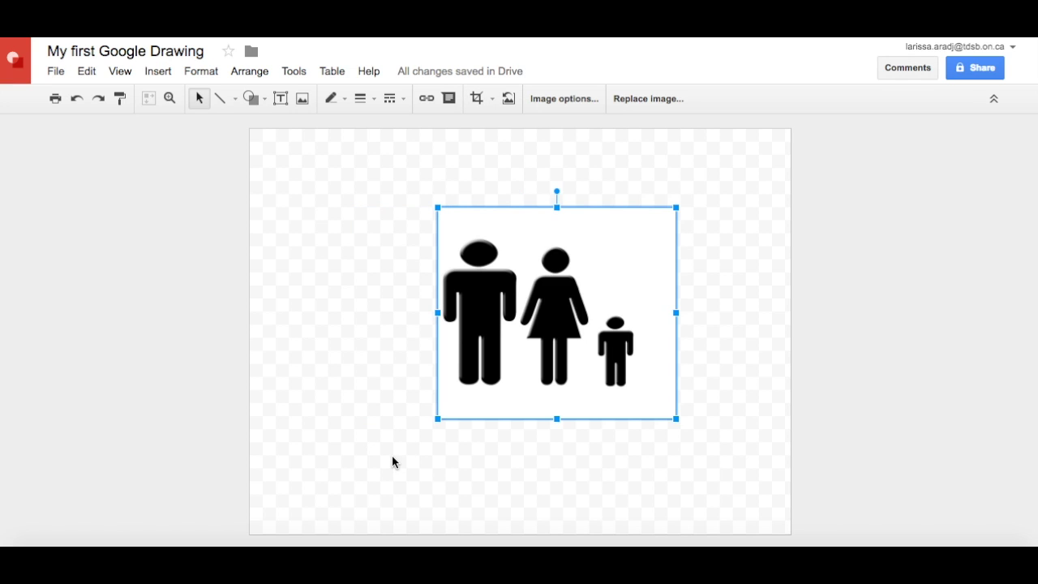
pyautogui.moveTo(514, 382); pyautogui.dragTo(371, 352)
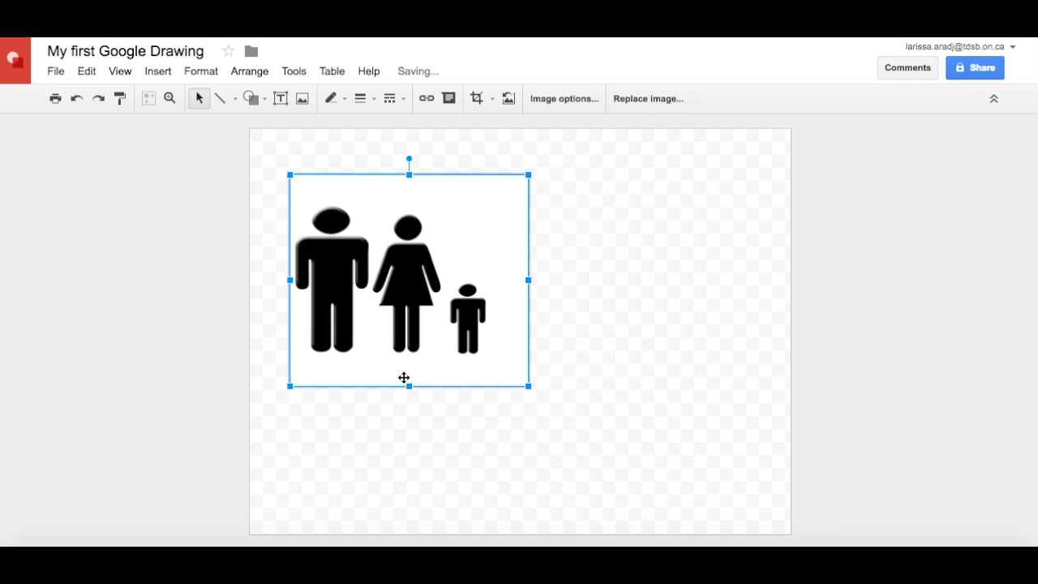
# Step: Crop the family icon's right edge in close to the boy figure
pyautogui.click(498, 347)
pyautogui.doubleClick(497, 348)
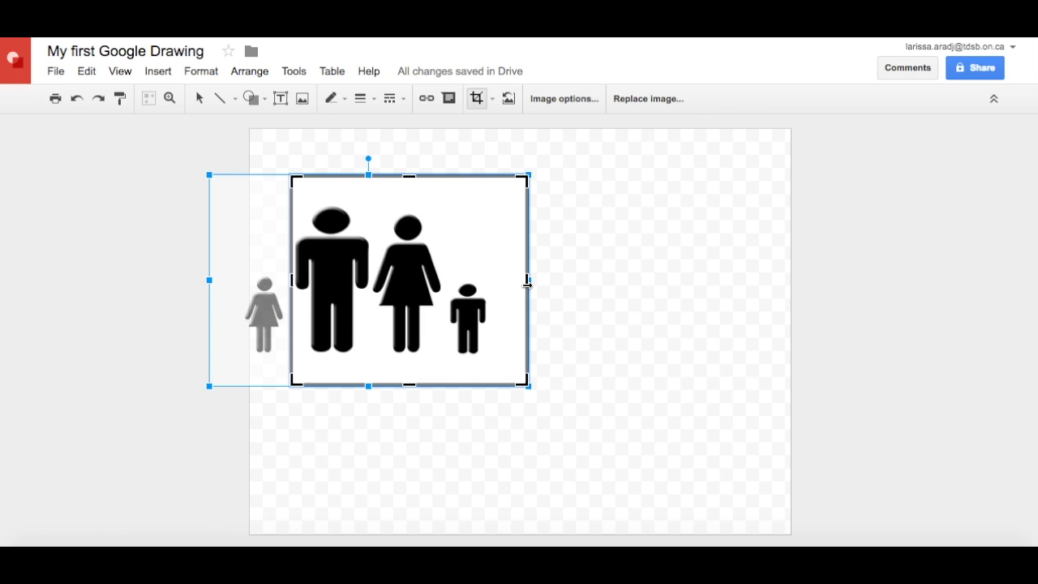
pyautogui.moveTo(527, 284); pyautogui.dragTo(505, 285)
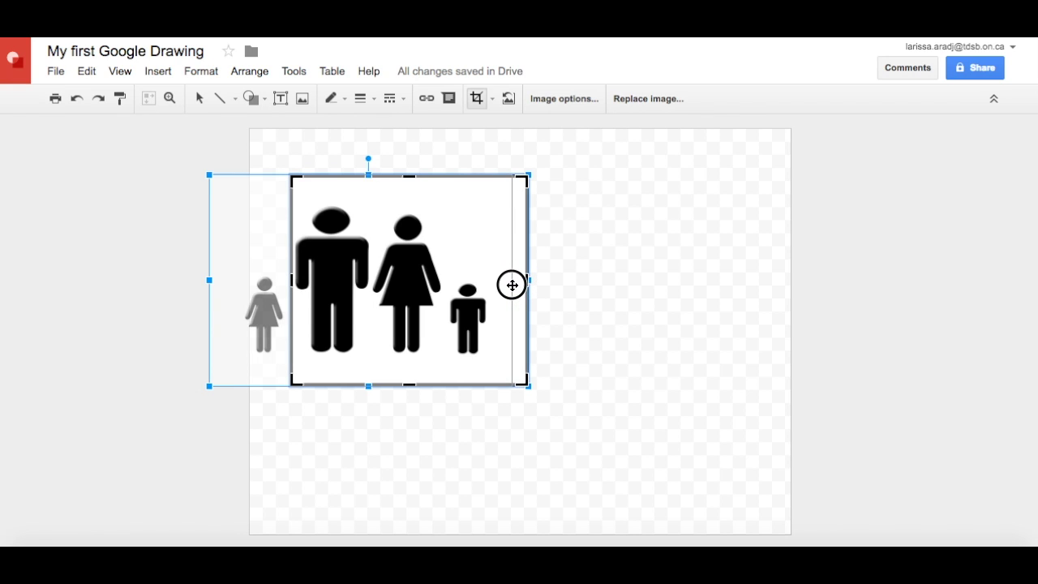
pyautogui.moveTo(505, 284); pyautogui.dragTo(494, 289)
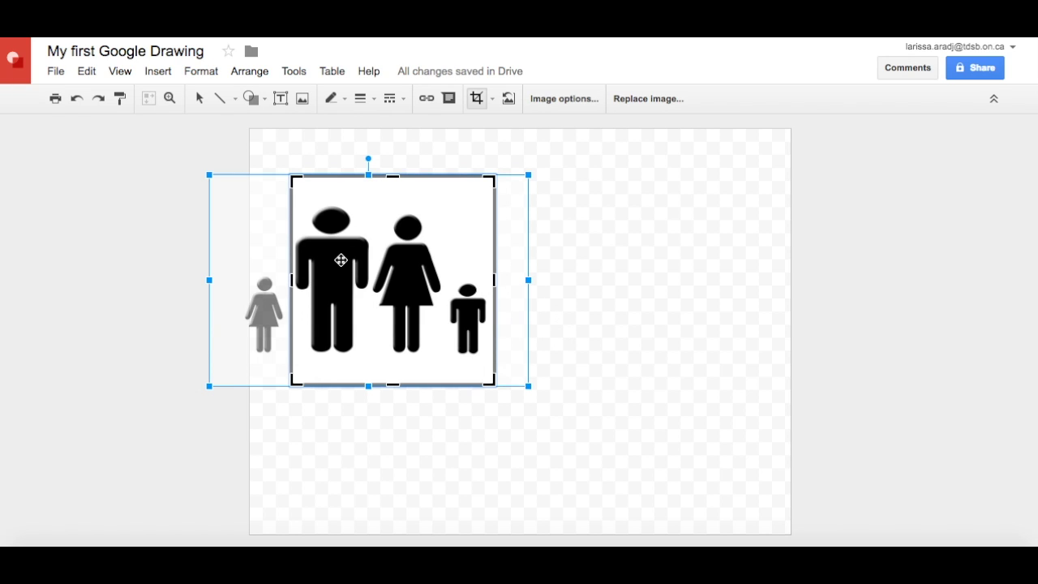
pyautogui.click(362, 419)
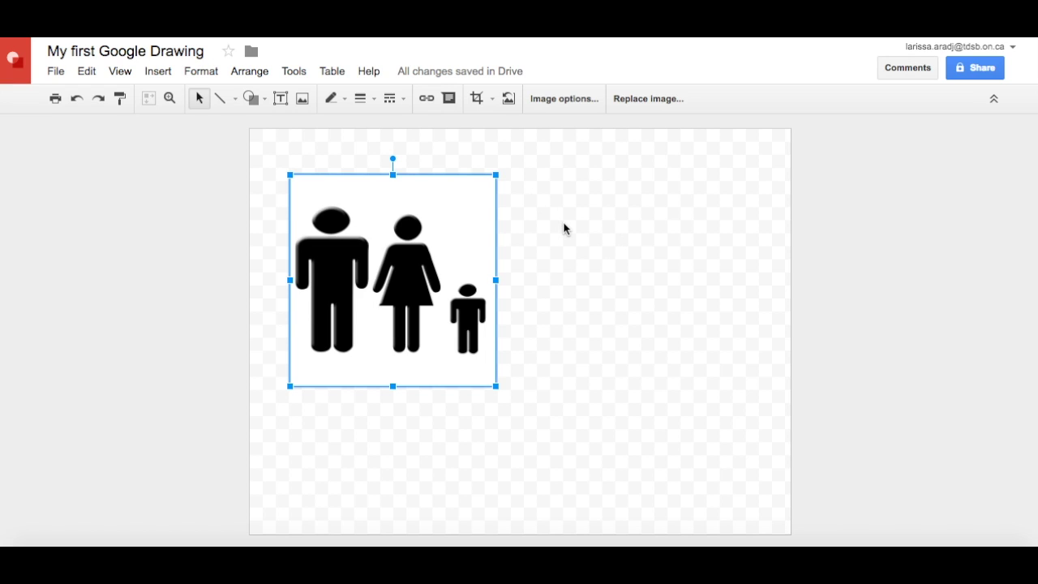
# Step: Replace the image search term 'Family' with 'Holiday wallpaper' and run the search
pyautogui.click(160, 74)
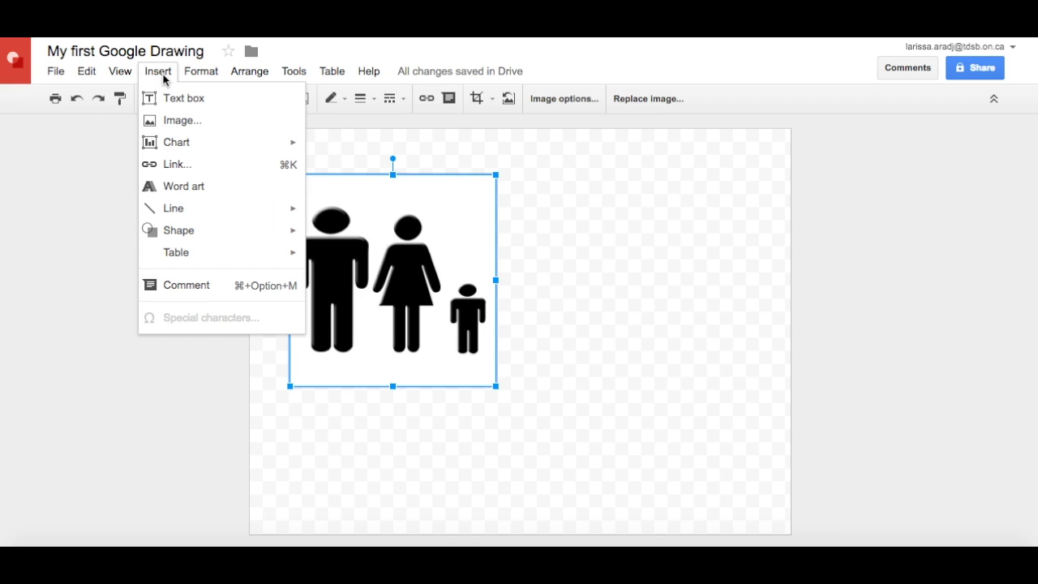
pyautogui.click(176, 122)
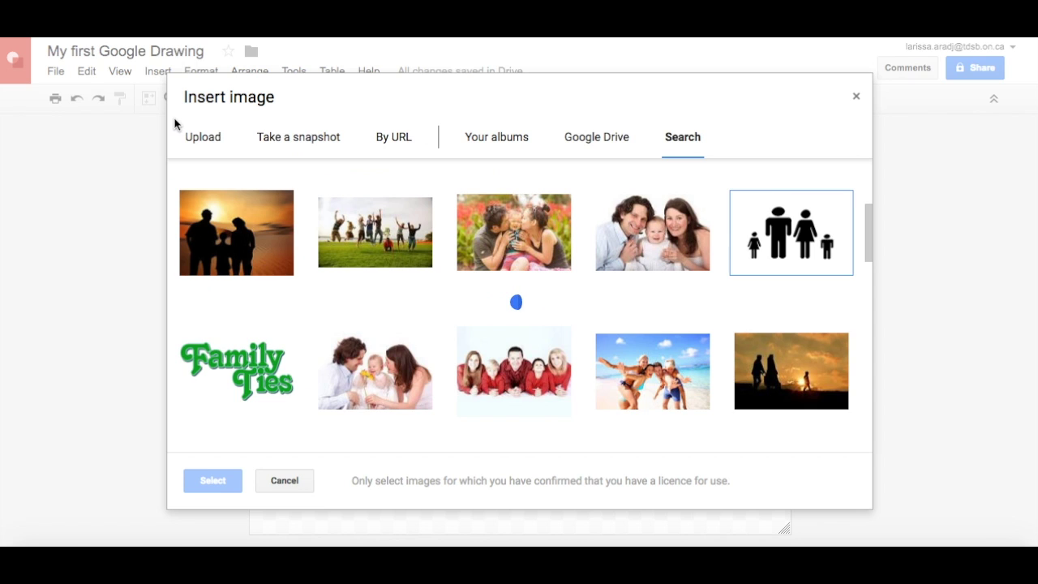
pyautogui.scroll(-1, 369, 215)
pyautogui.scroll(3, 369, 215)
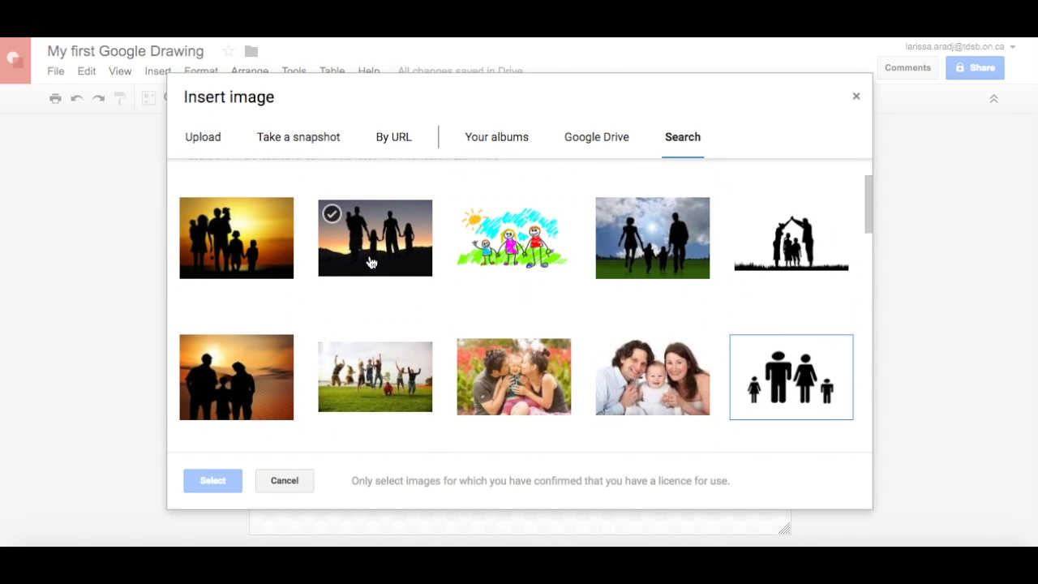
pyautogui.scroll(2, 367, 259)
pyautogui.click(325, 189)
pyautogui.moveTo(325, 190); pyautogui.dragTo(224, 195)
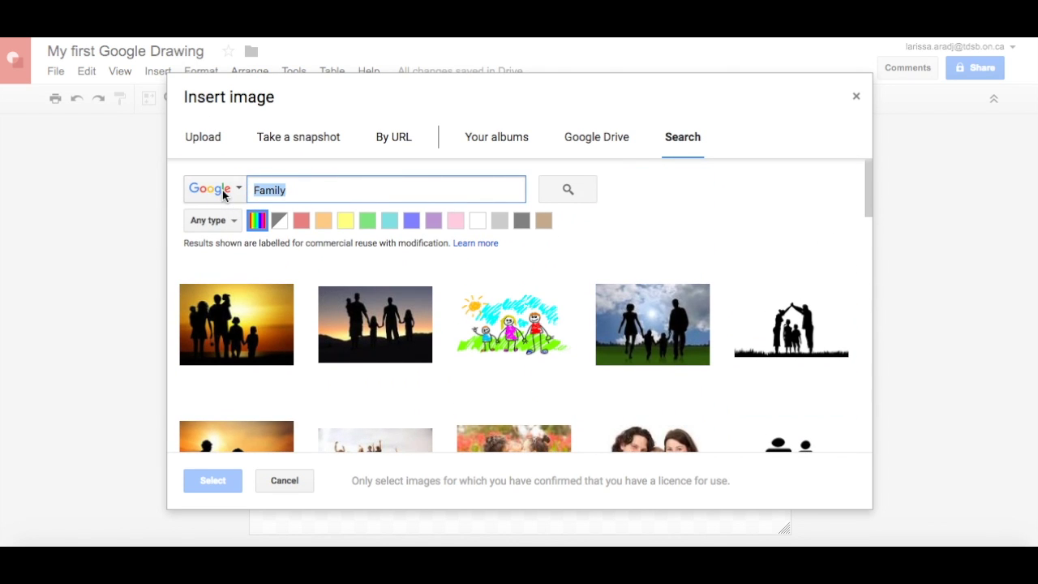
pyautogui.write('Ho')
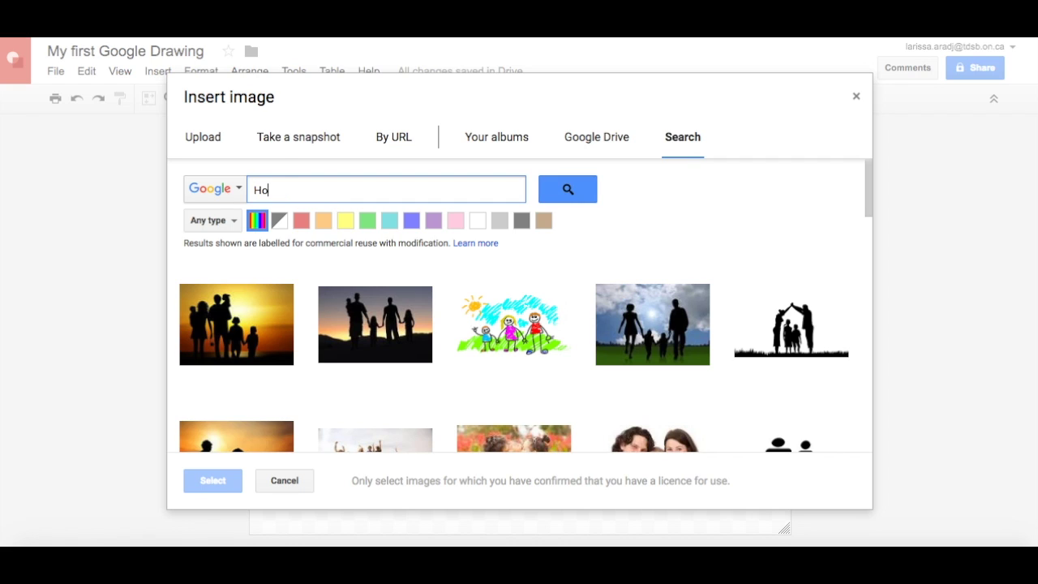
pyautogui.write('liday wallpa')
pyautogui.write('per')
pyautogui.press('Return')
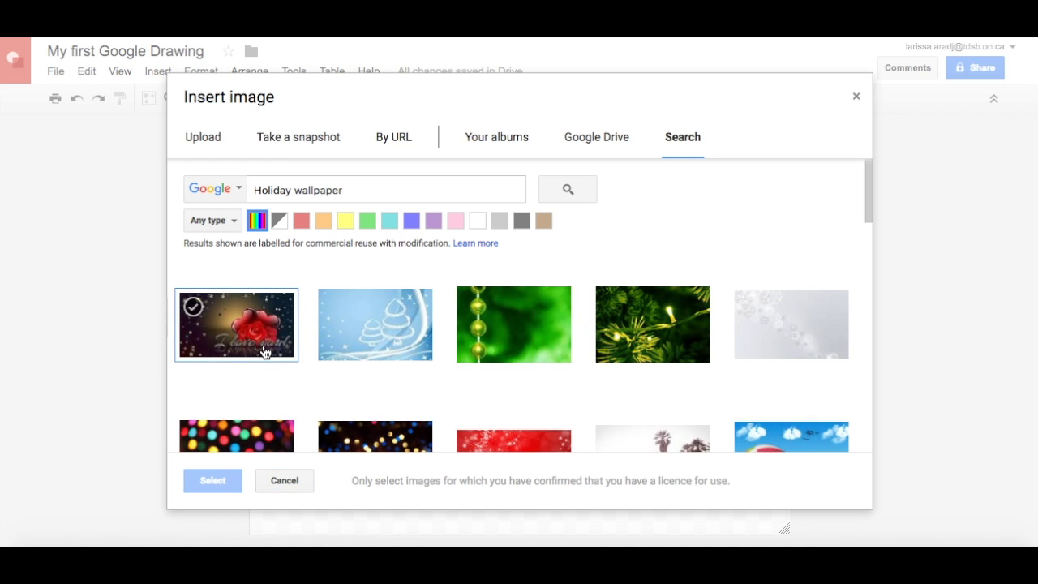
# Step: Pick the colourful bokeh lights photo and insert it
pyautogui.scroll(-2, 267, 352)
pyautogui.scroll(-1, 267, 352)
pyautogui.click(248, 307)
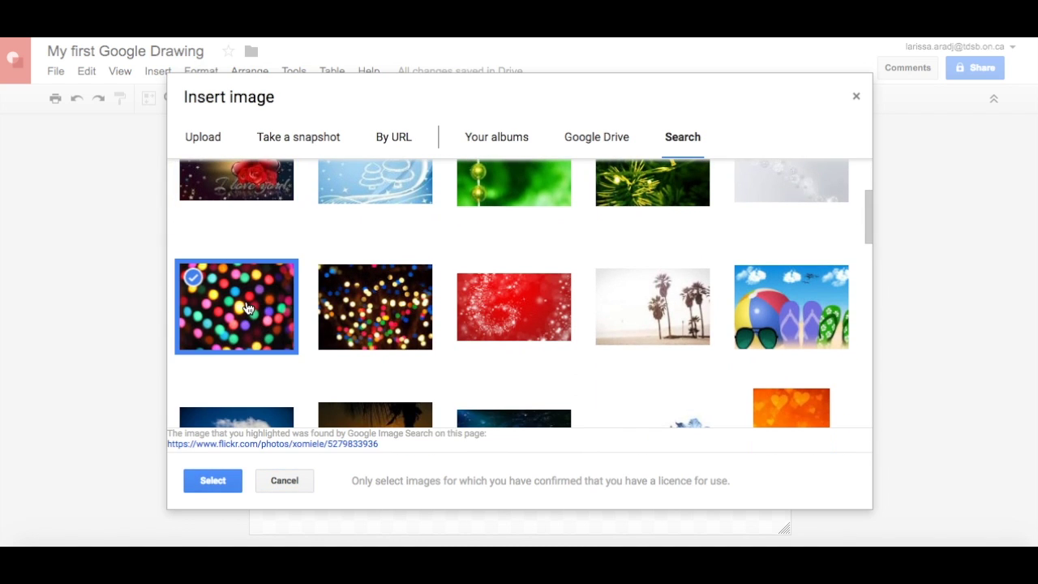
pyautogui.click(214, 482)
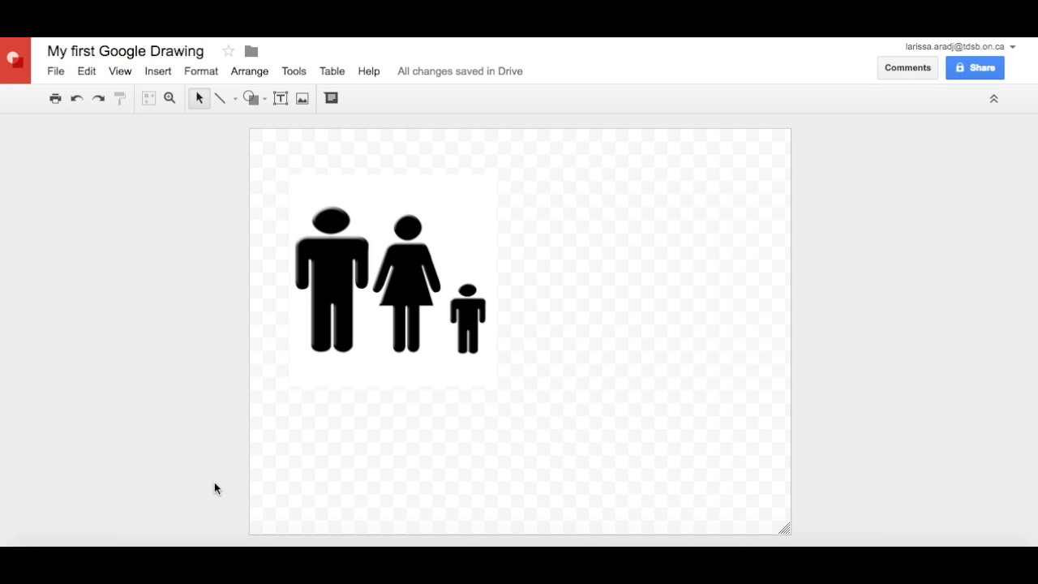
# Step: Move the lights photo beside the family figures and mask it into a Right Arrow
pyautogui.click(640, 258)
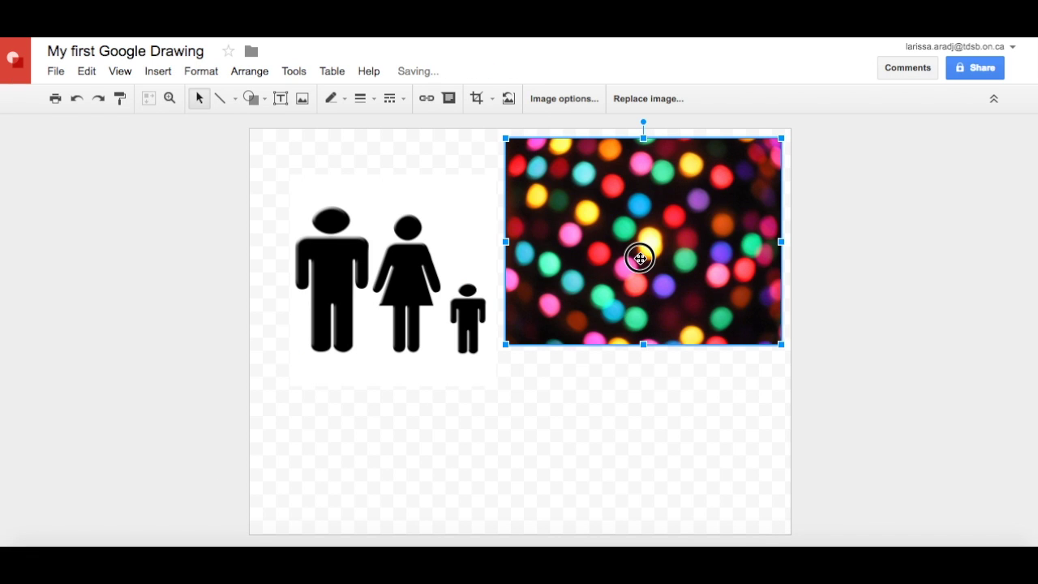
pyautogui.moveTo(640, 258); pyautogui.dragTo(635, 341)
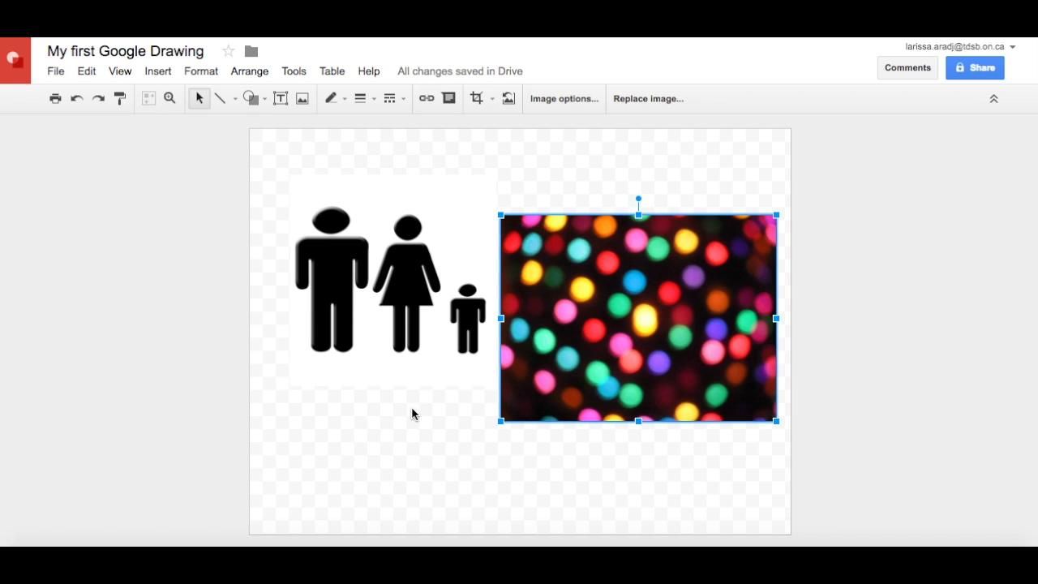
pyautogui.doubleClick(617, 309)
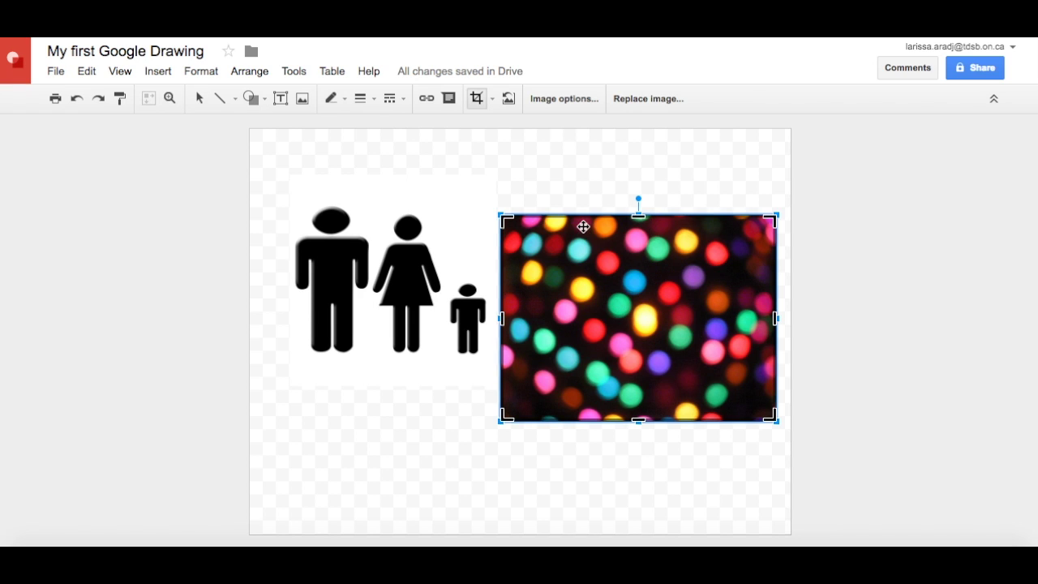
pyautogui.click(492, 99)
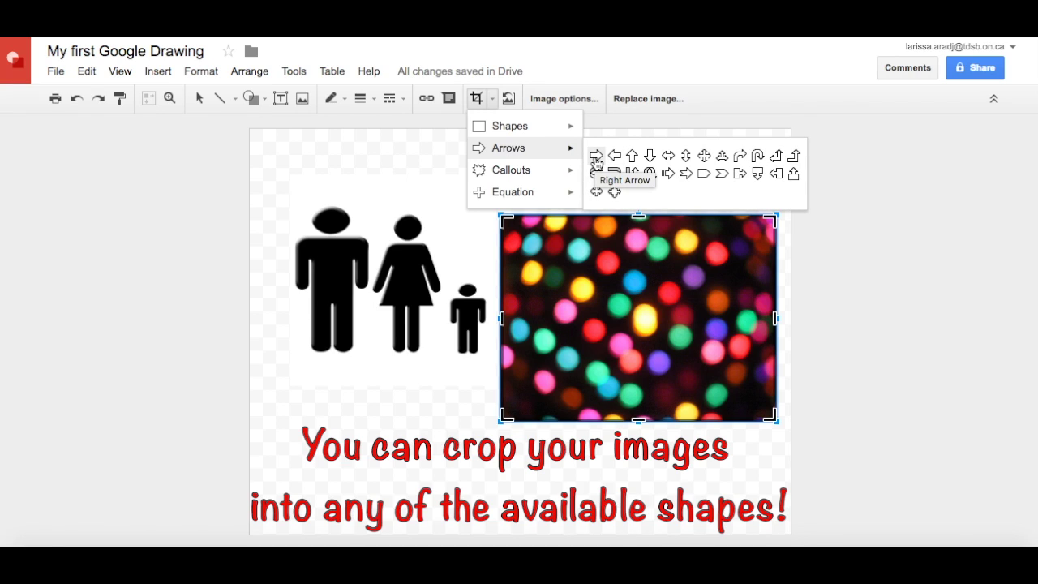
pyautogui.click(596, 156)
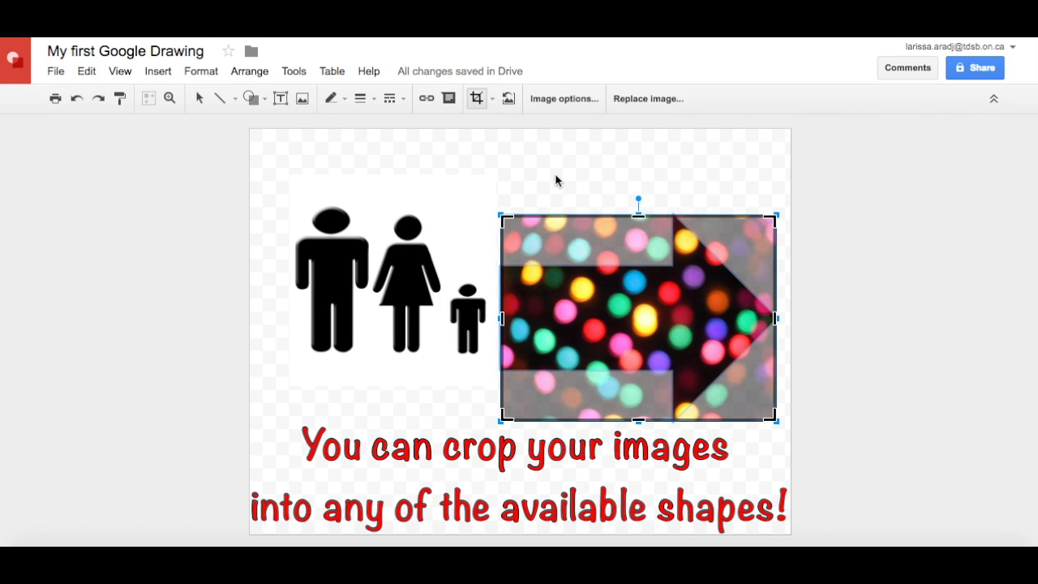
pyautogui.press('Return')
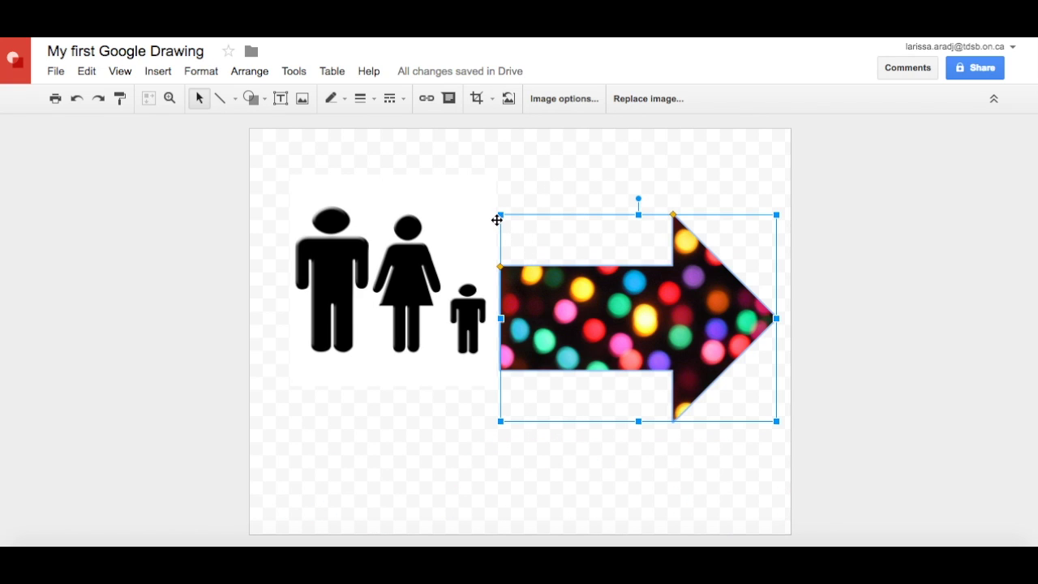
# Step: Shrink the lights arrow, place it beside the figures, and give it an 8px yellow border
pyautogui.moveTo(499, 215); pyautogui.dragTo(576, 271)
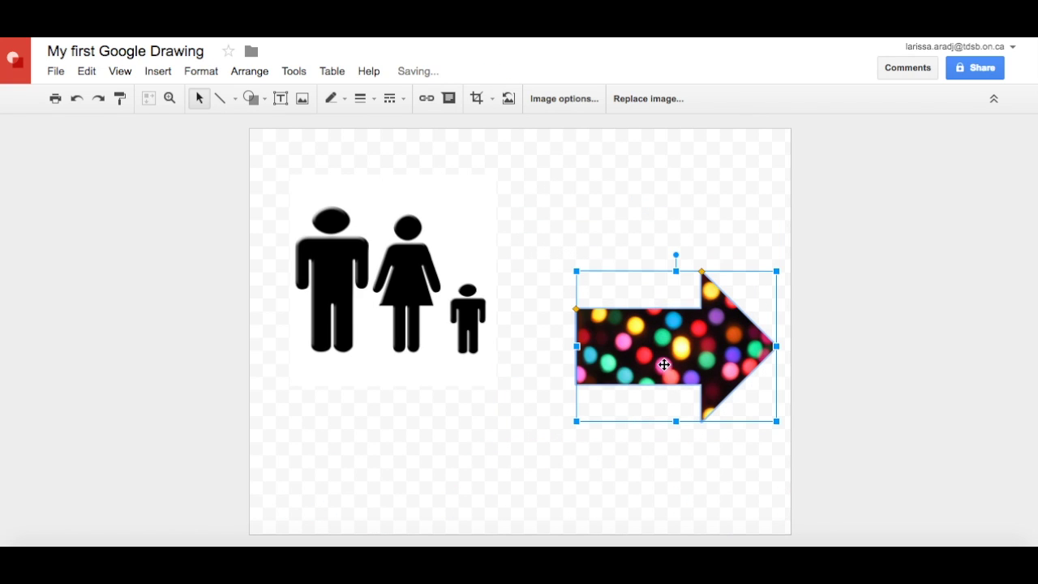
pyautogui.moveTo(664, 365); pyautogui.dragTo(623, 275)
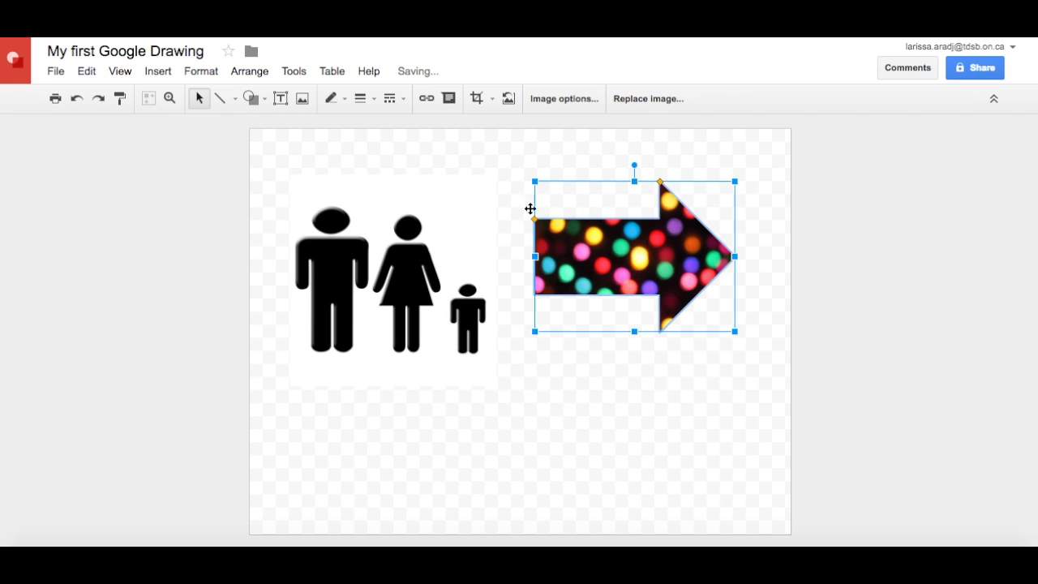
pyautogui.click(366, 98)
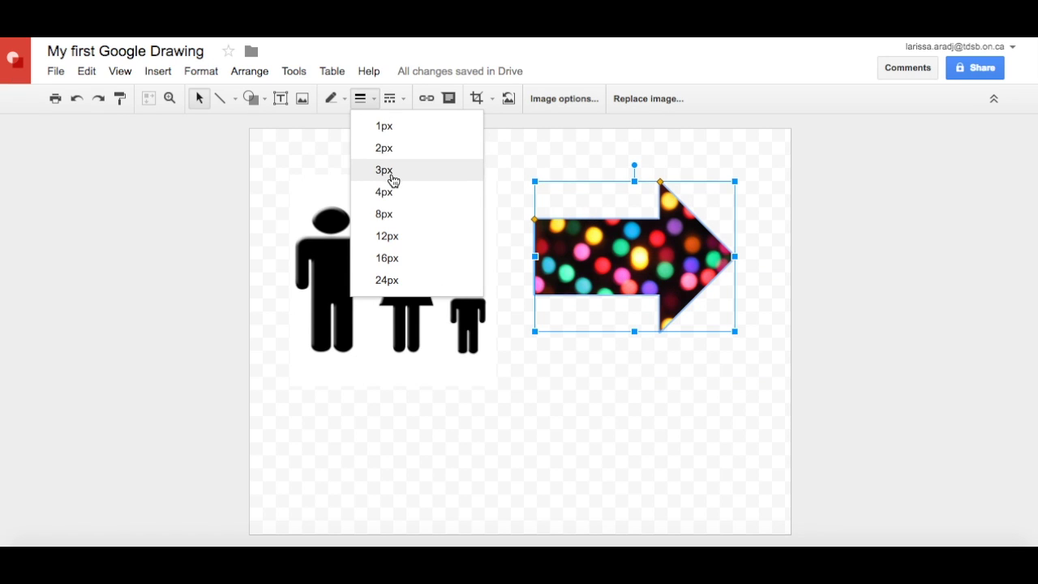
pyautogui.click(392, 174)
pyautogui.click(332, 98)
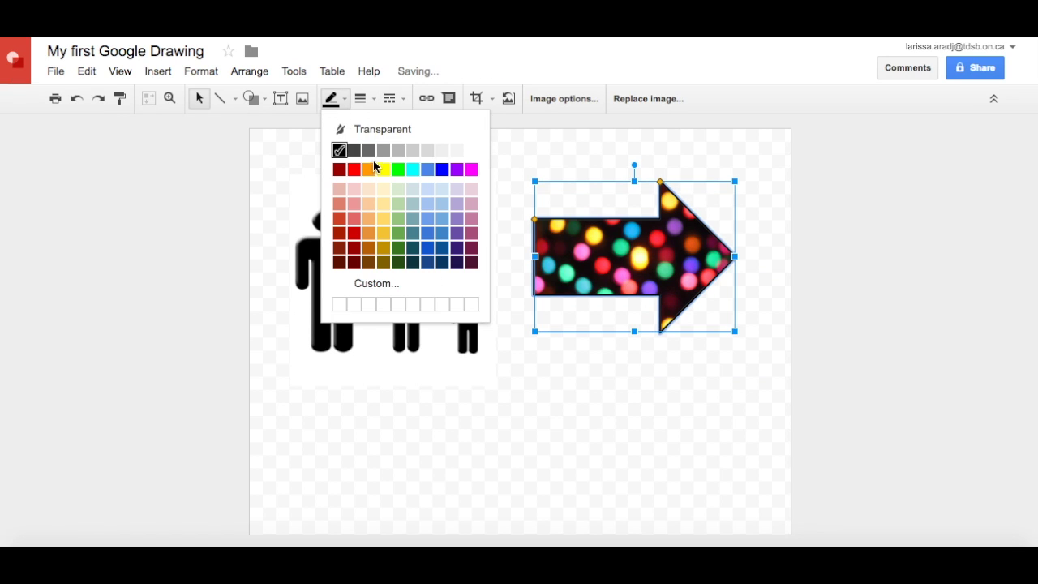
pyautogui.click(373, 167)
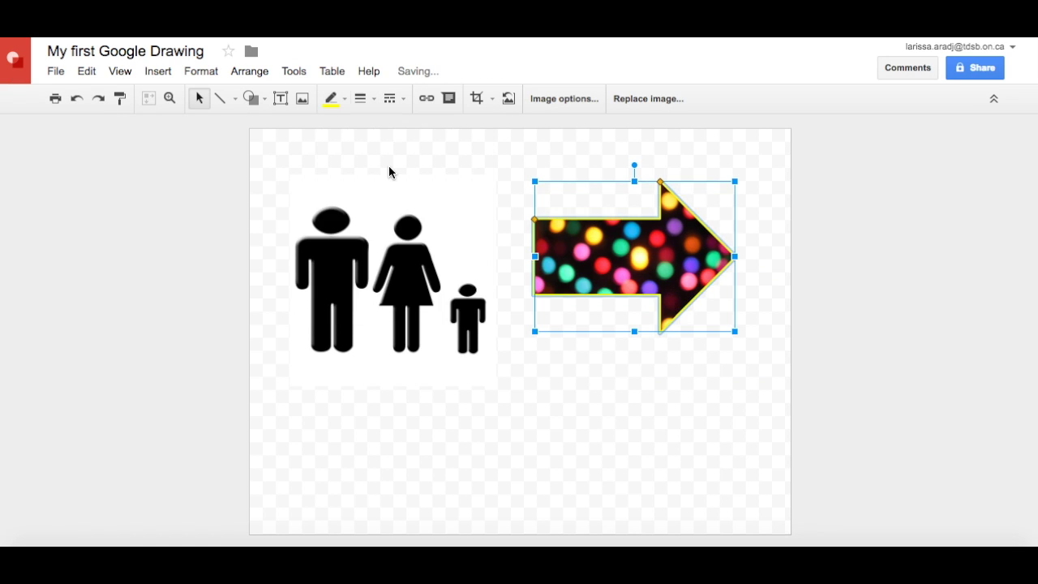
pyautogui.click(361, 98)
pyautogui.click(385, 215)
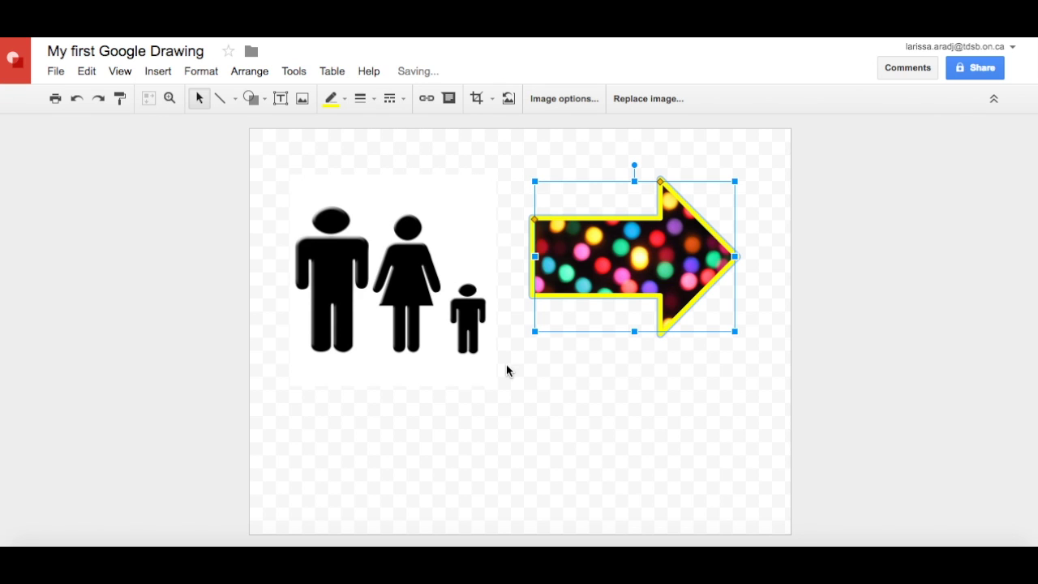
pyautogui.click(559, 401)
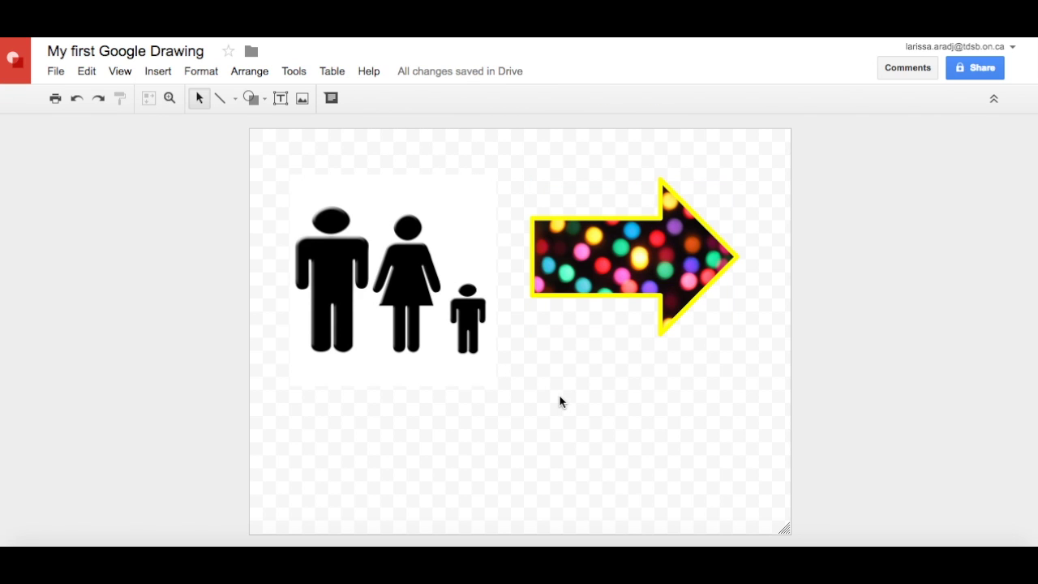